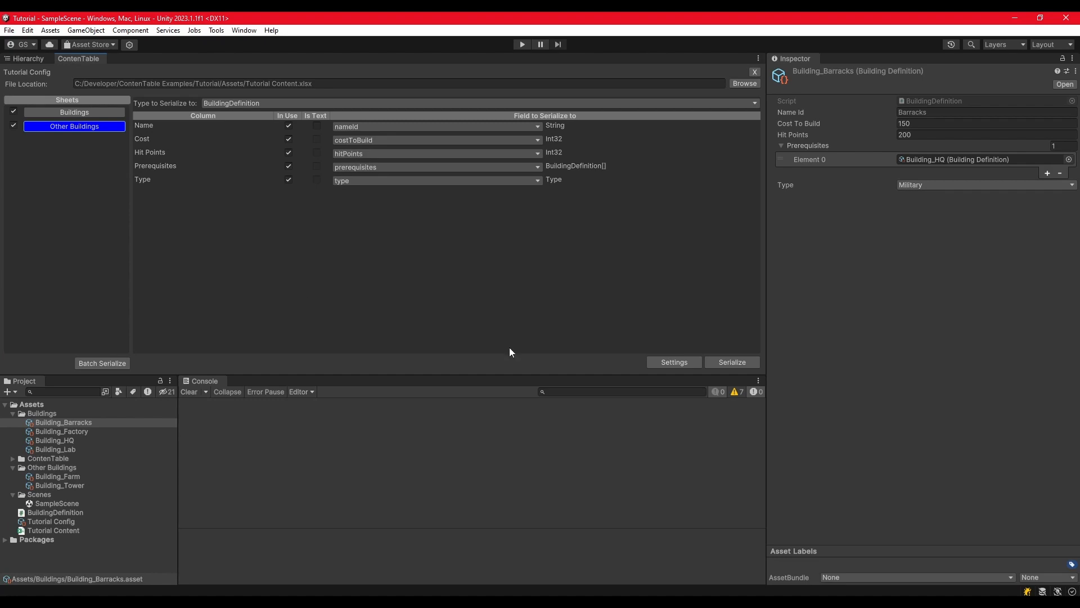
Step: Open the serialization settings for the Other Buildings sheet and reposition the settings window
{"action": "left_click", "coordinate": [675, 364]}
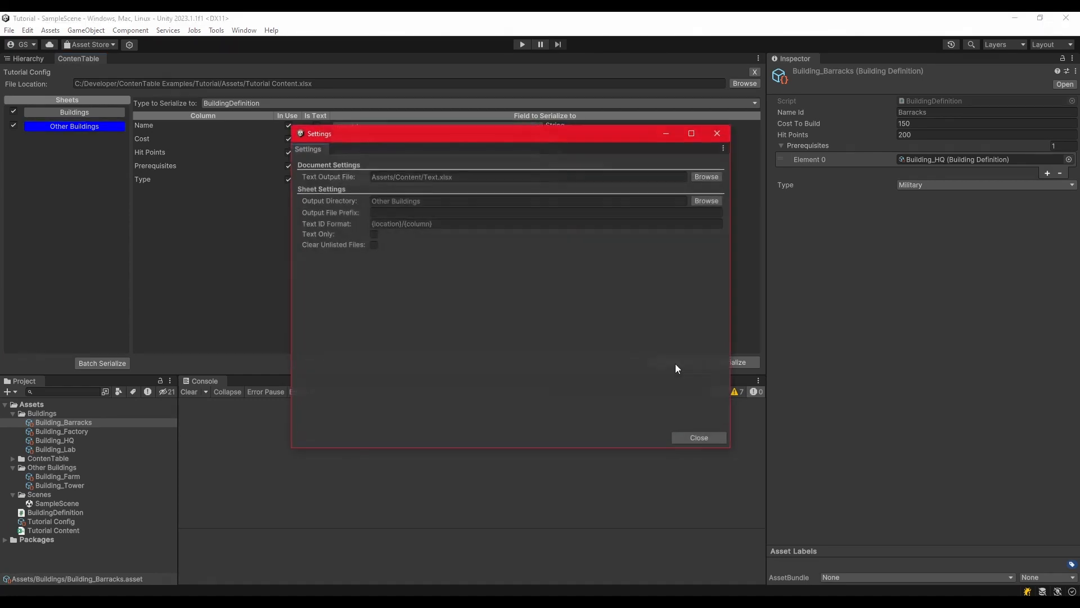
{"action": "left_click_drag", "start_coordinate": [454, 137], "coordinate": [398, 95]}
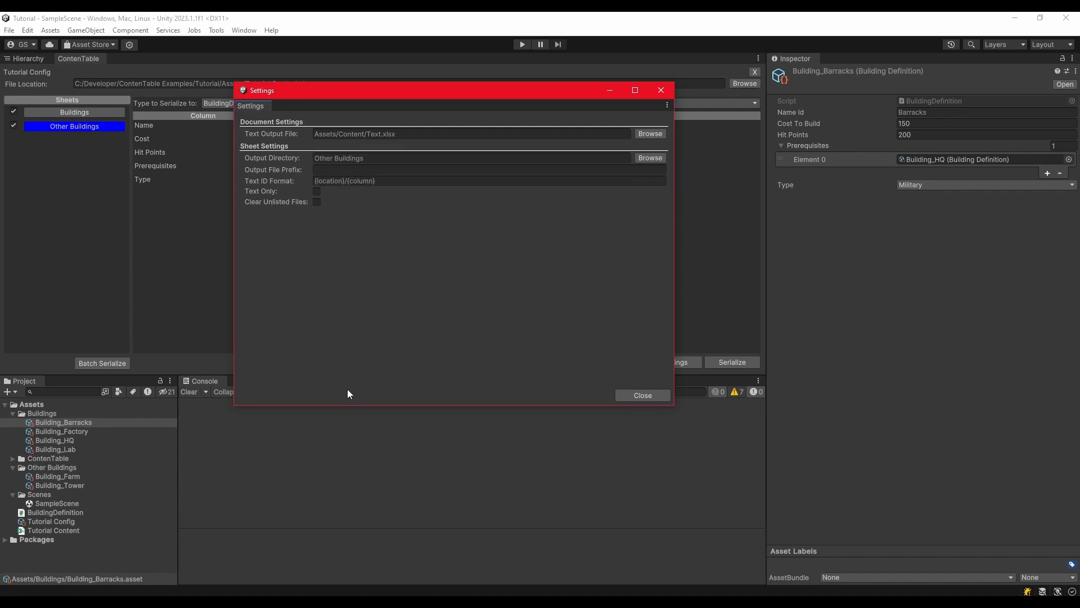
{"action": "key", "text": "alt+Tab"}
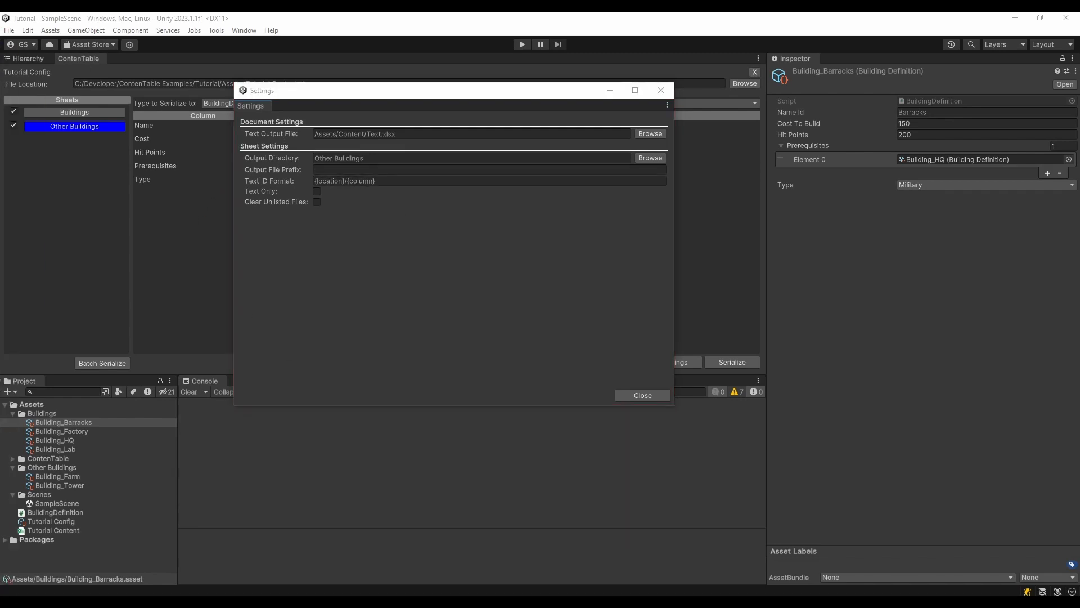
{"action": "left_click", "coordinate": [303, 237]}
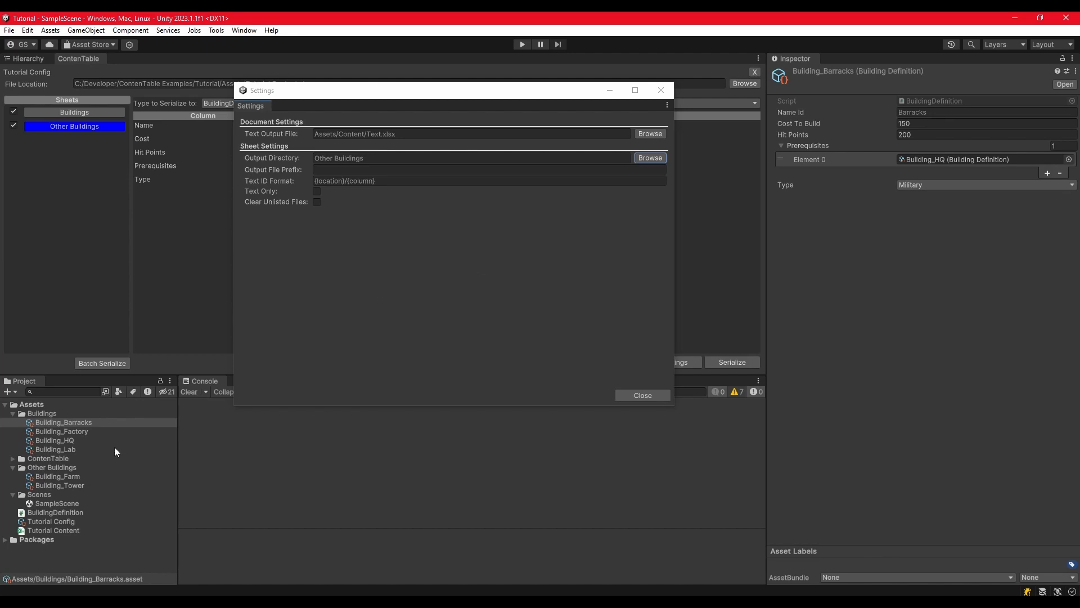
Step: Choose the project's Buildings folder as the sheet's output directory
{"action": "left_click", "coordinate": [650, 158]}
{"action": "left_click", "coordinate": [411, 226]}
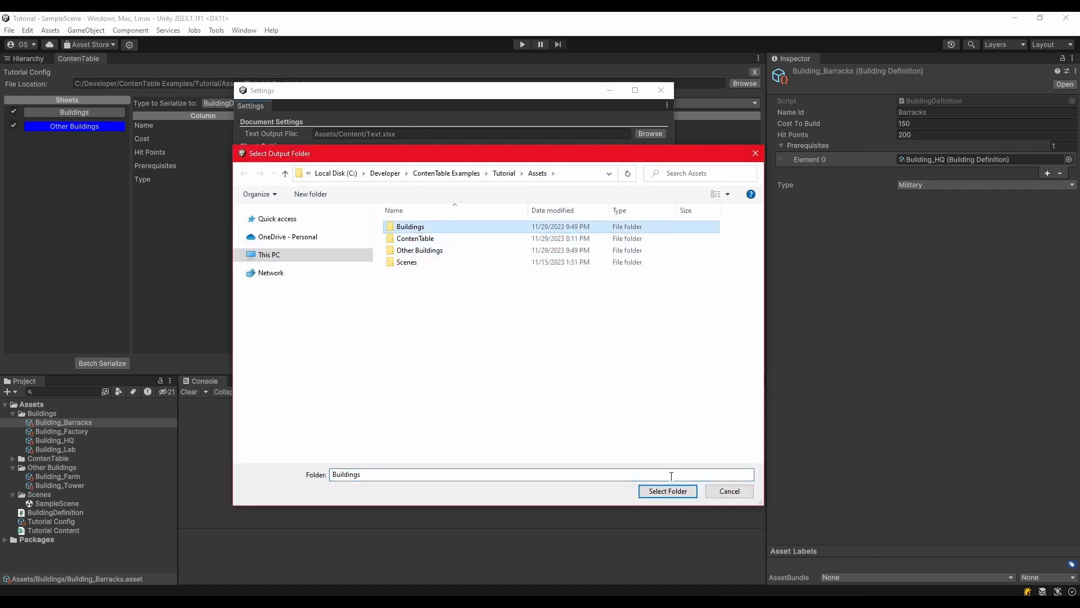
{"action": "left_click", "coordinate": [658, 490]}
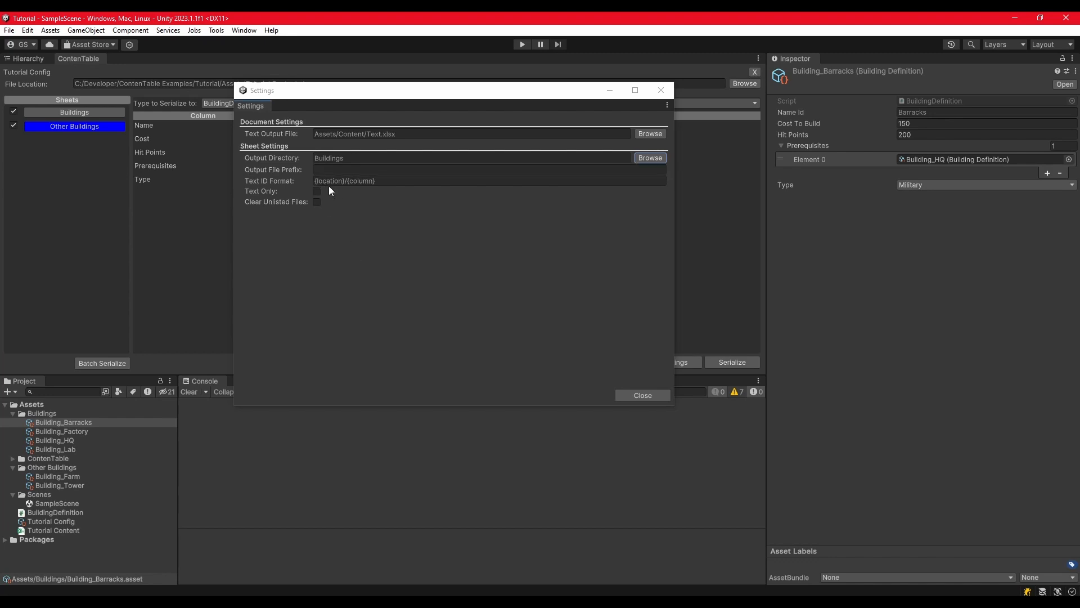
Step: Set the sheet's output file prefix to Something_
{"action": "left_click", "coordinate": [321, 172]}
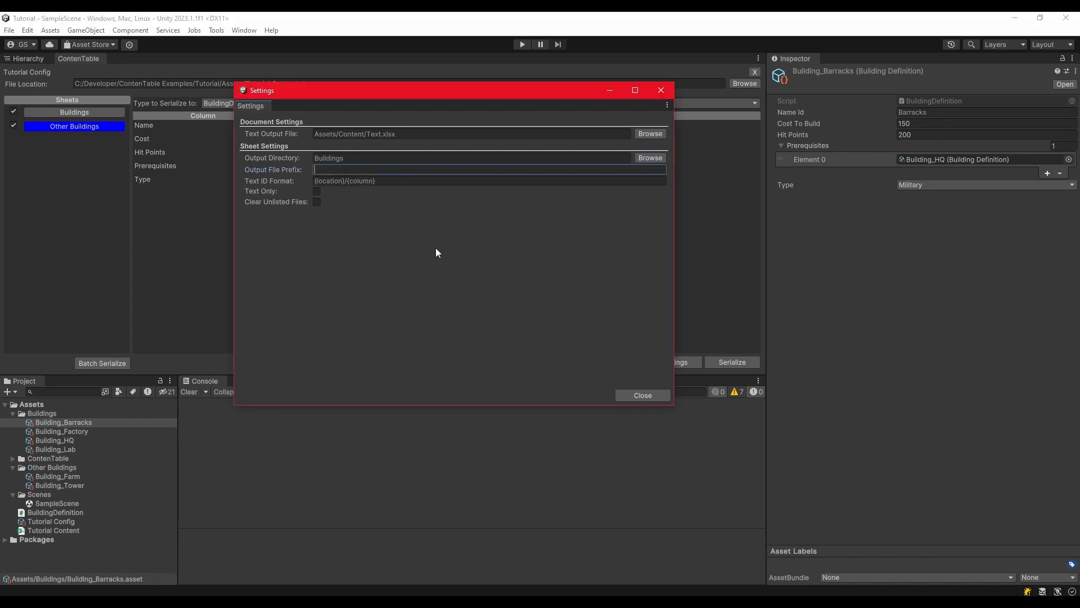
{"action": "type", "text": "Something_"}
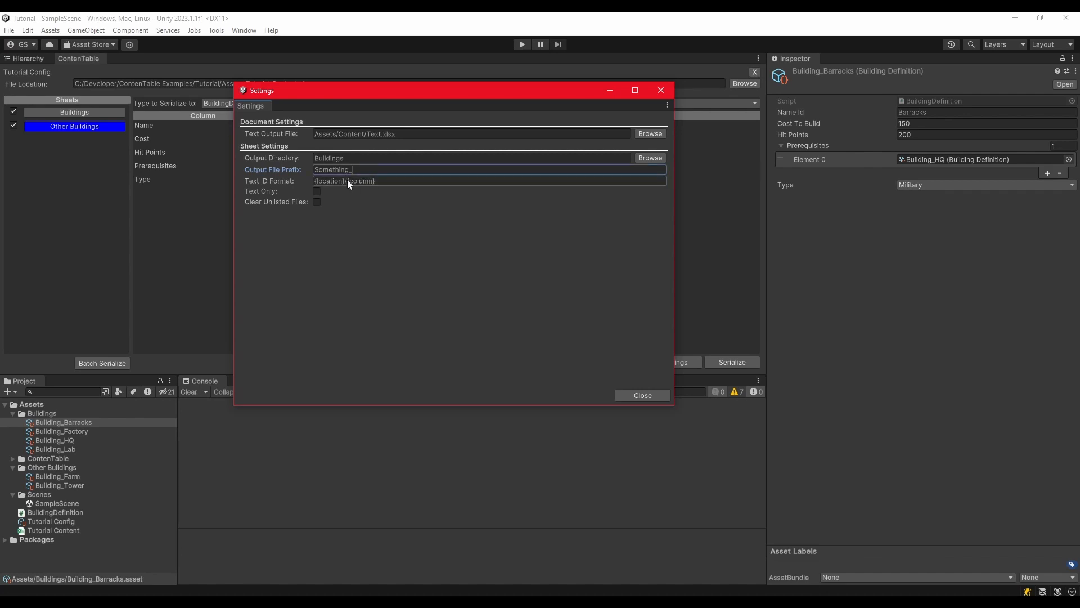
{"action": "left_click", "coordinate": [367, 258]}
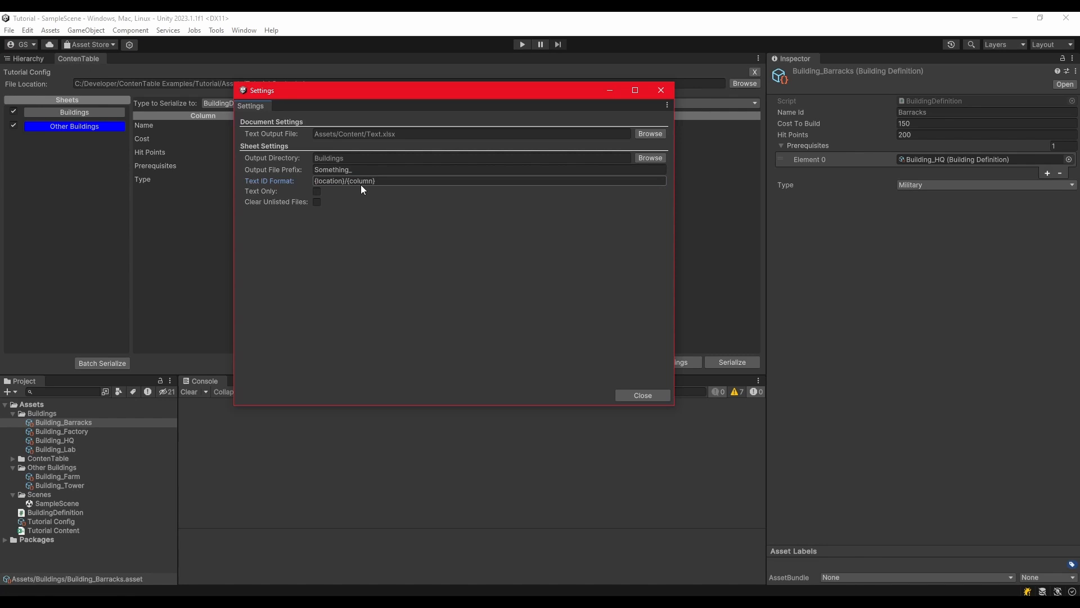
Step: Try adding "Building" in front of {location}/{column} in the Text ID Format, and remove it again
{"action": "left_click", "coordinate": [317, 181]}
{"action": "key", "text": "Left"}
{"action": "type", "text": "Building"}
{"action": "key", "text": "shift+Home"}
{"action": "key", "text": "BackSpace"}
{"action": "key", "text": "shift+Right"}
{"action": "key", "text": "shift+Right"}
{"action": "key", "text": "shift+Right"}
{"action": "key", "text": "shift+Right"}
{"action": "key", "text": "shift+Right"}
{"action": "key", "text": "shift+Right"}
{"action": "key", "text": "shift+Right"}
{"action": "key", "text": "shift+Right"}
{"action": "key", "text": "shift+Right"}
{"action": "key", "text": "shift+Right"}
{"action": "key", "text": "Right"}
Step: Enable Clear Unlisted Files, and clear the Building_Farm row on the Other Buildings sheet of the Tutorial Content workbook in Excel
{"action": "left_click", "coordinate": [369, 220]}
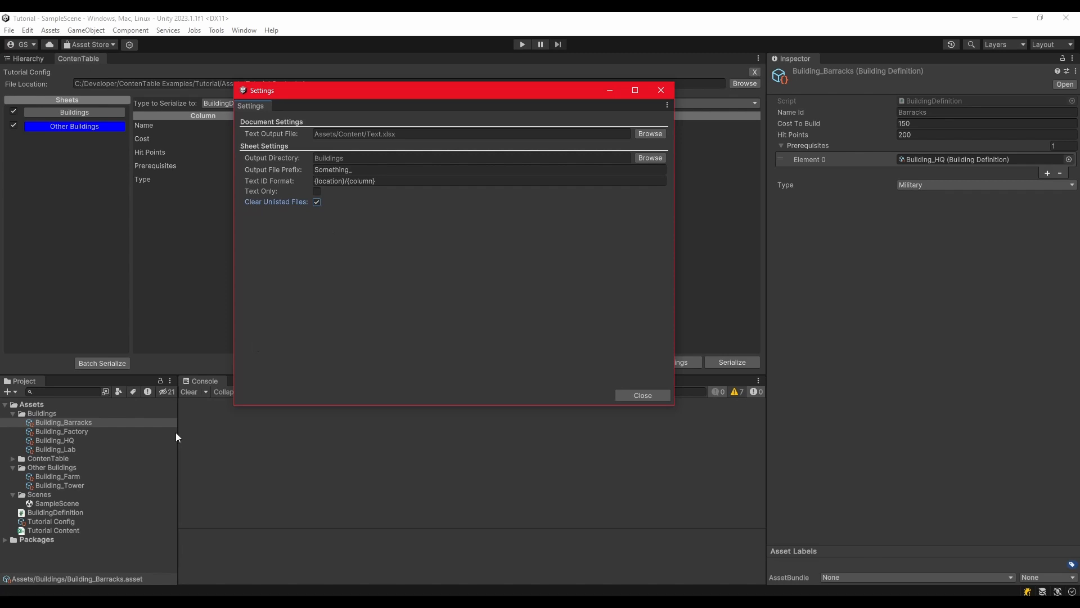
{"action": "left_click", "coordinate": [55, 533]}
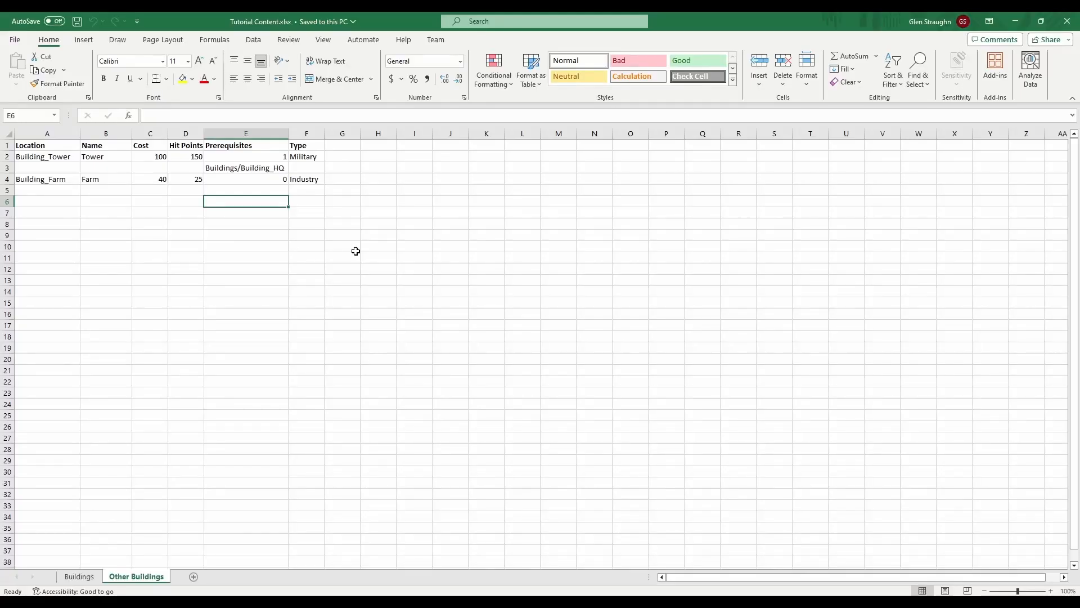
{"action": "left_click", "coordinate": [8, 179]}
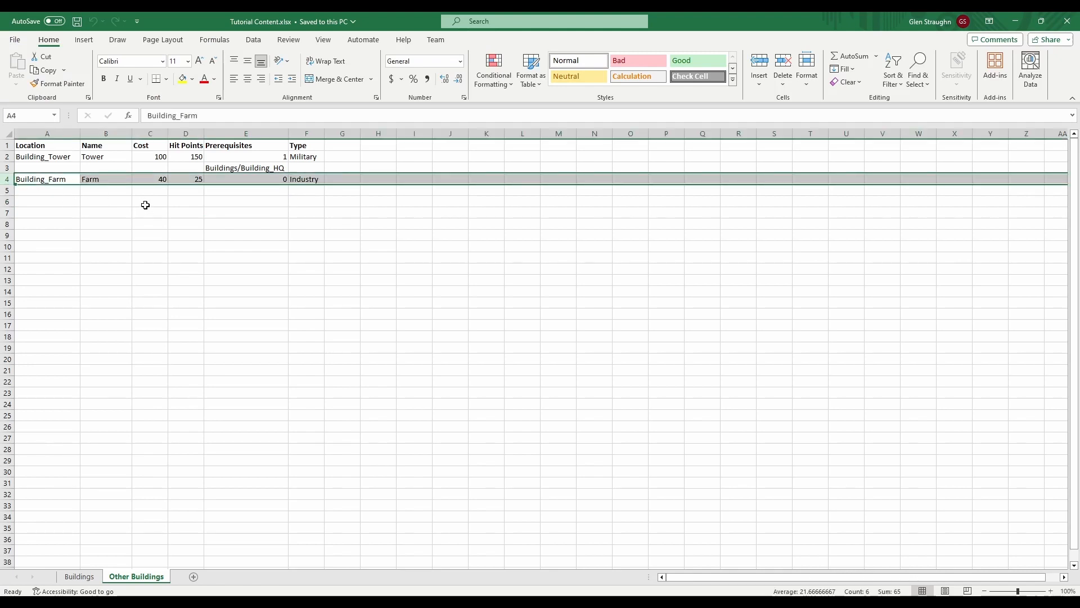
{"action": "key", "text": "Delete"}
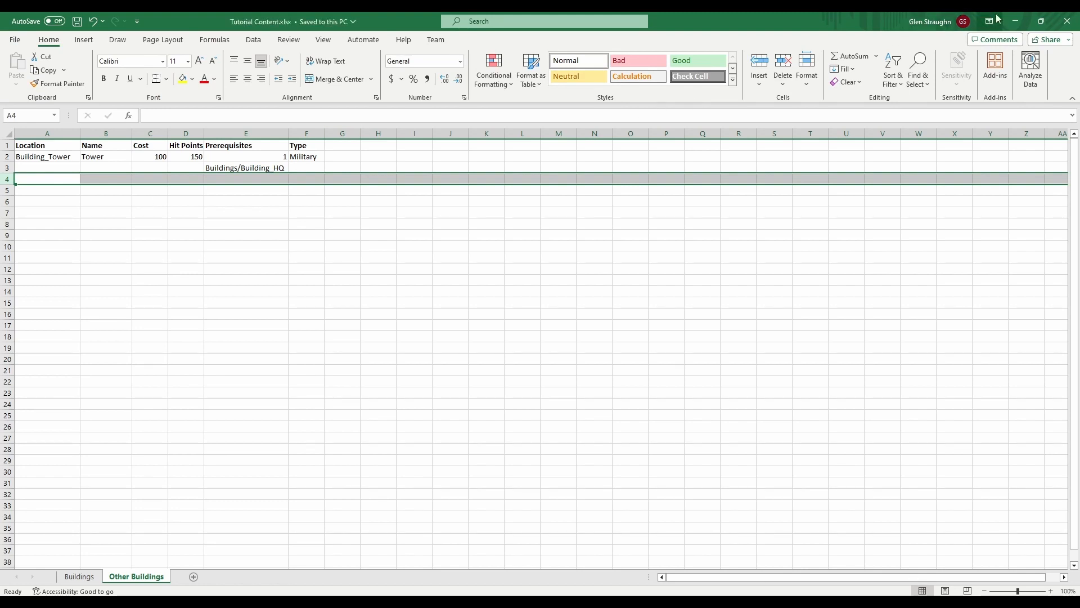
{"action": "left_click", "coordinate": [1015, 21]}
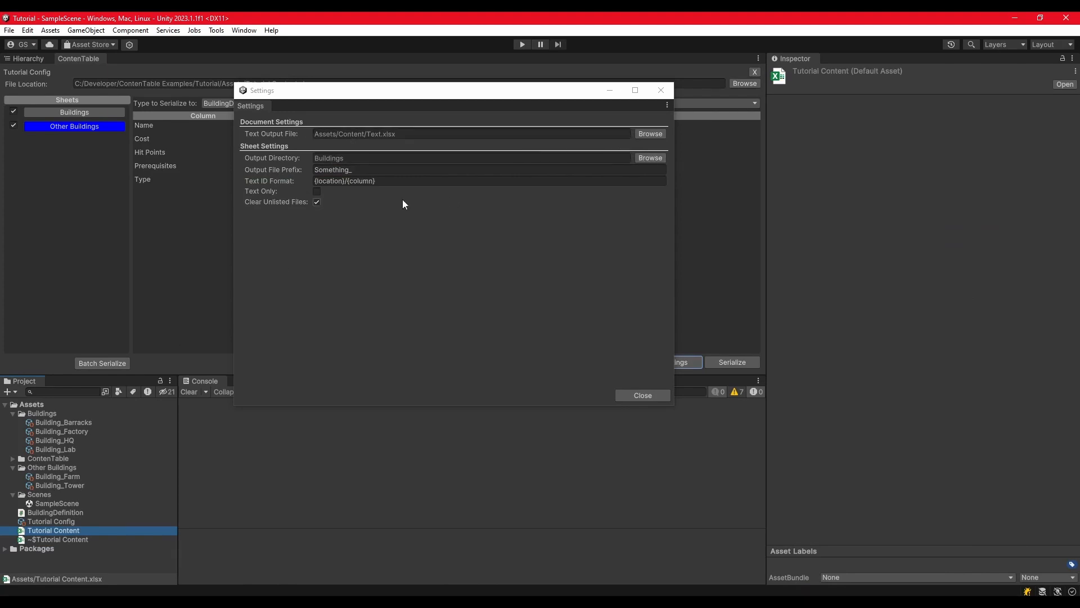
Step: Set the sheet's output directory to Other Buildings in the Unity settings window
{"action": "left_click", "coordinate": [315, 159]}
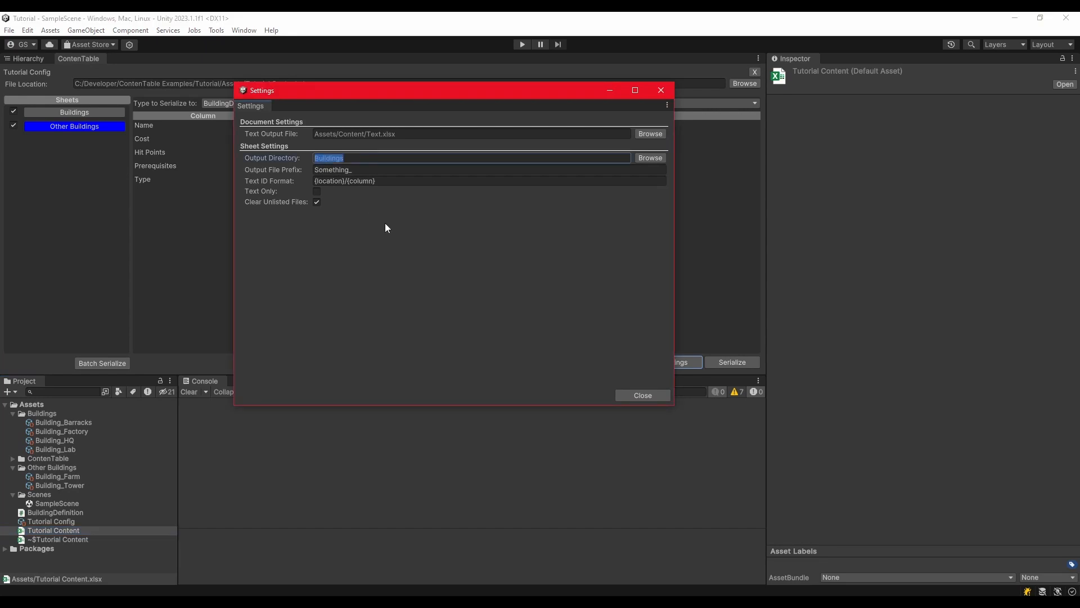
{"action": "key", "text": "Left"}
{"action": "type", "text": "Other"}
Step: Switch to Excel, close the Tutorial Content workbook, and return to the settings window in Unity
{"action": "left_click", "coordinate": [805, 602]}
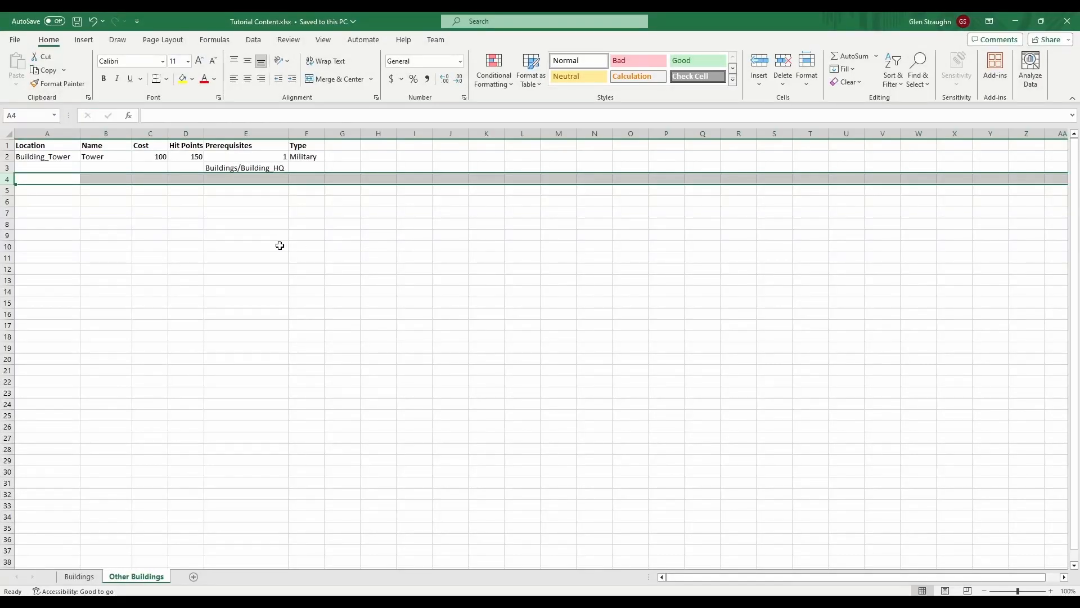
{"action": "left_click", "coordinate": [280, 238]}
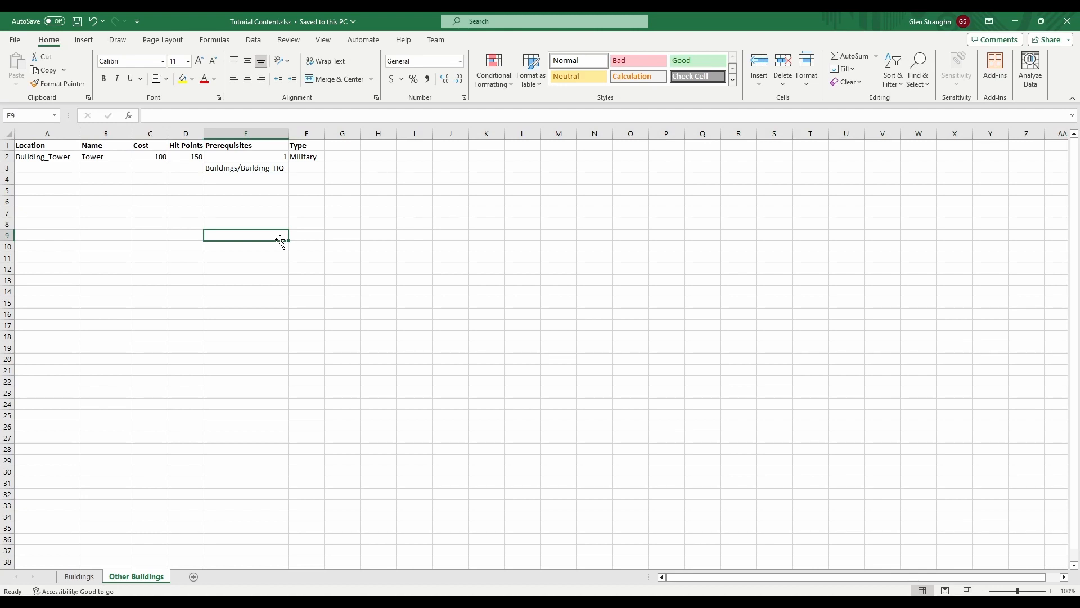
{"action": "left_click", "coordinate": [1068, 21]}
{"action": "left_click", "coordinate": [356, 257]}
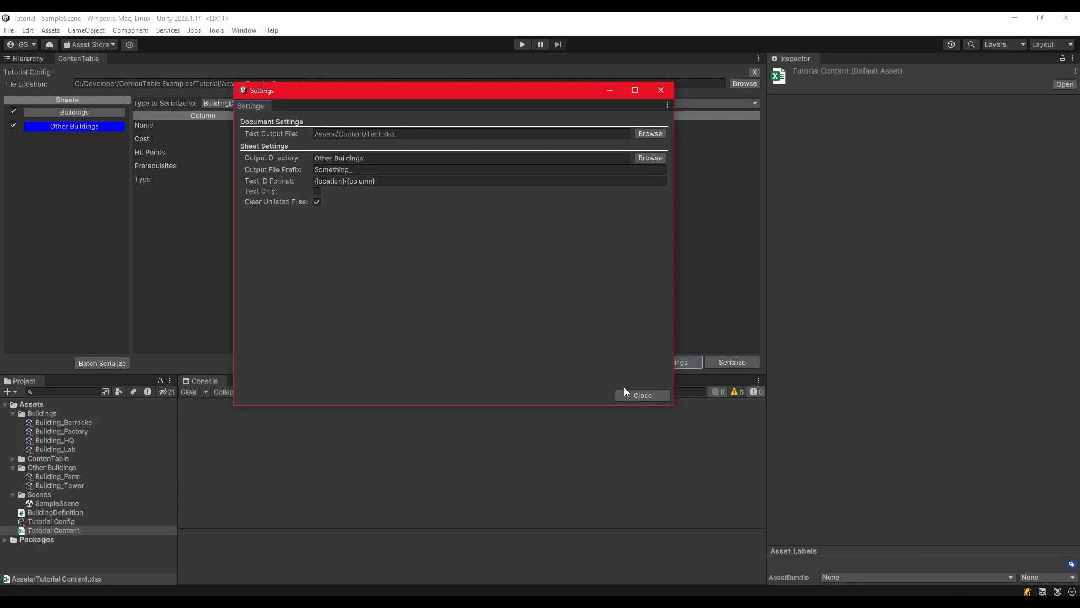
Step: Clear the output file prefix and close the sheet settings
{"action": "left_click", "coordinate": [363, 170]}
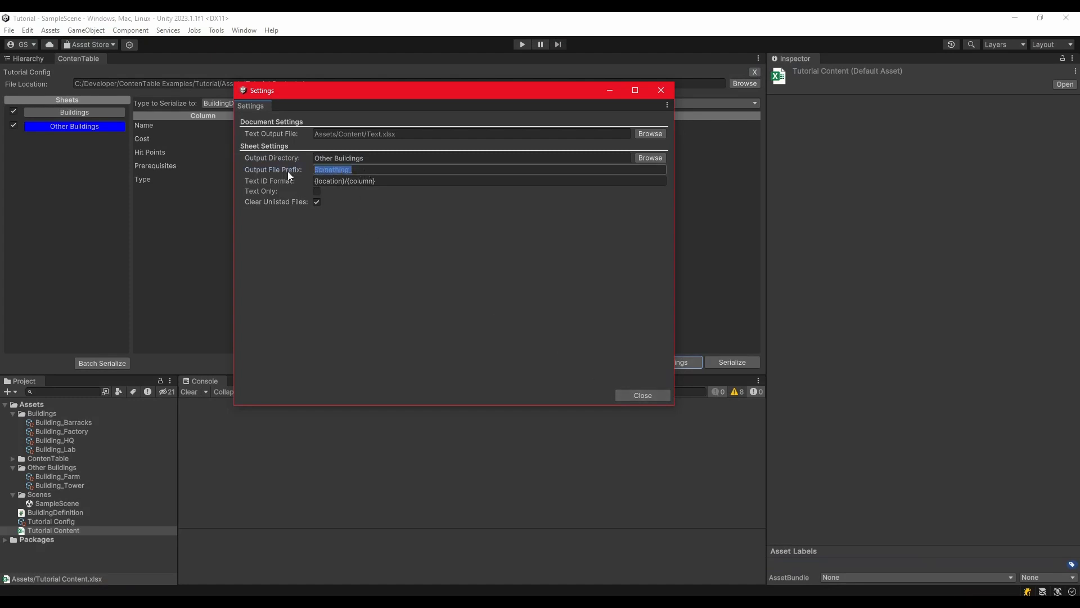
{"action": "key", "text": "BackSpace"}
{"action": "left_click", "coordinate": [656, 396]}
Step: Serialize the Other Buildings sheet, check the files to delete, and confirm deleting Building_Farm.asset
{"action": "left_click", "coordinate": [731, 364]}
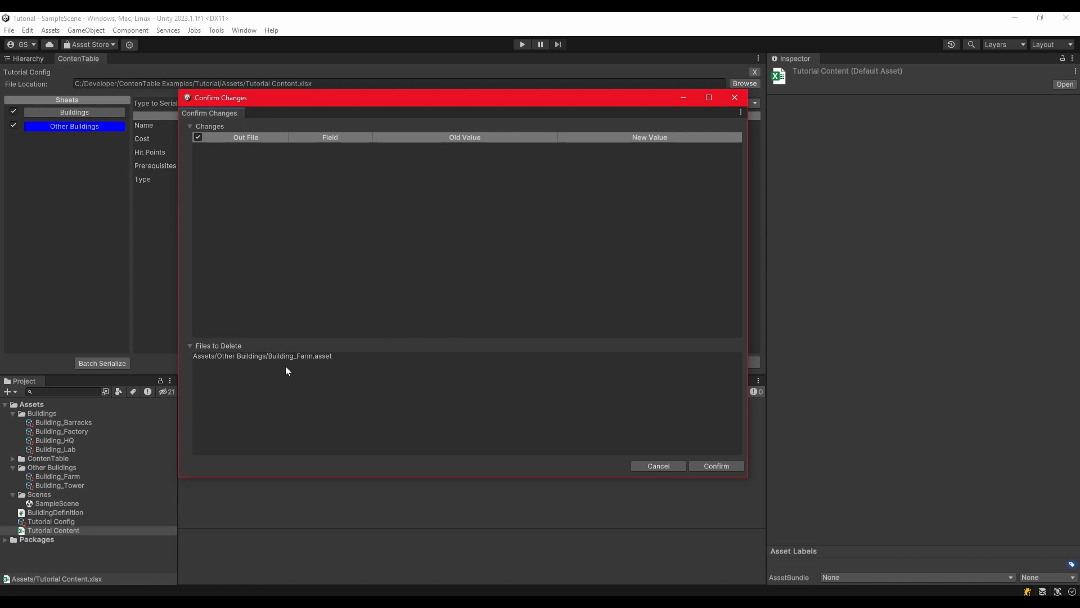
{"action": "left_click", "coordinate": [190, 348]}
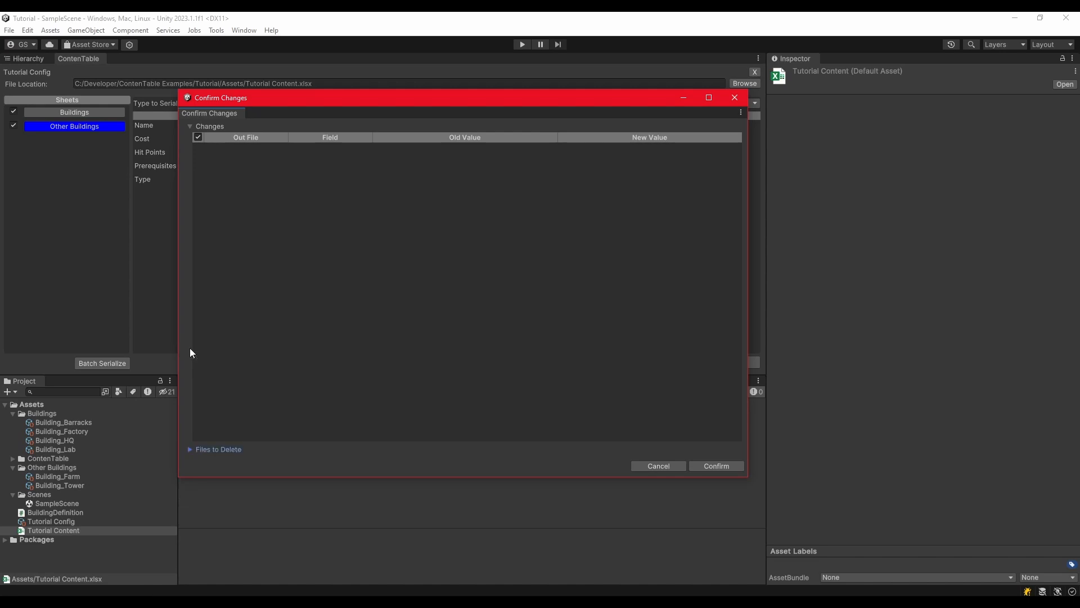
{"action": "left_click", "coordinate": [189, 451]}
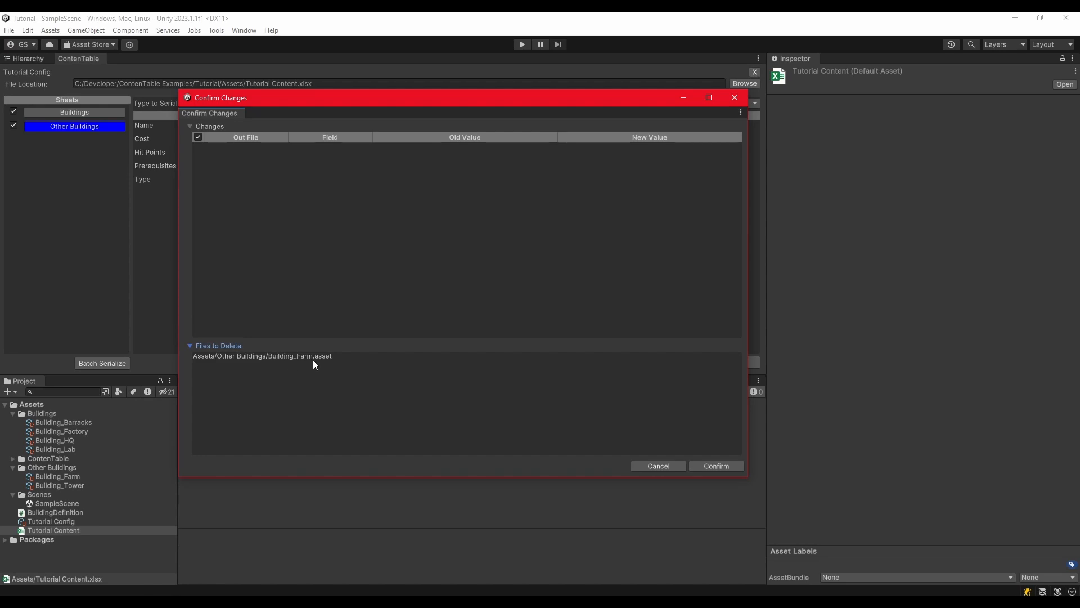
{"action": "left_click", "coordinate": [718, 465]}
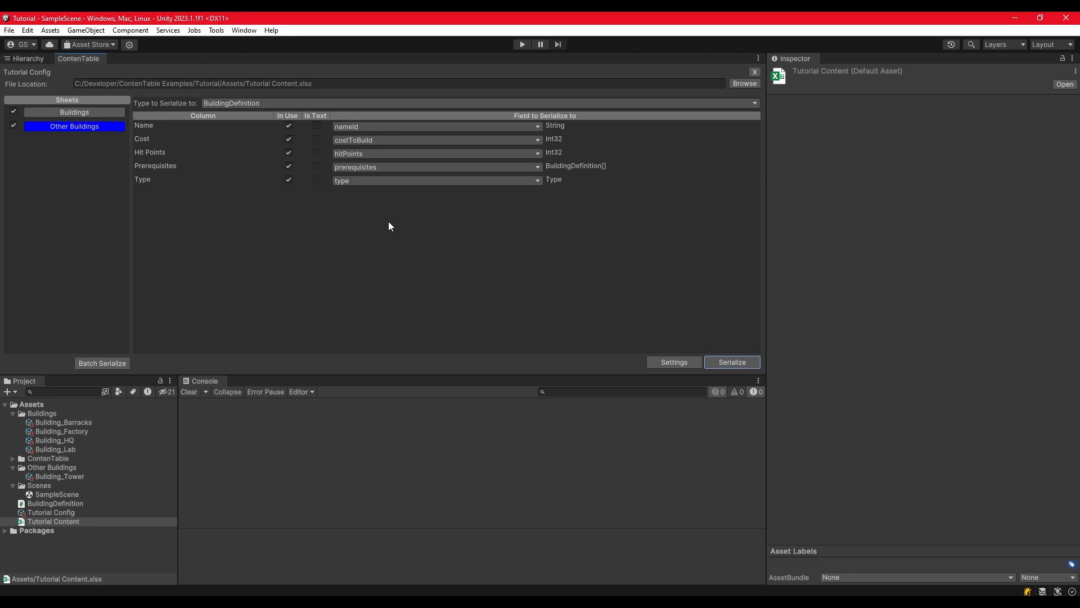
Step: Replace the output file prefix in the sheet settings with Something_ and close the settings
{"action": "left_click", "coordinate": [328, 170]}
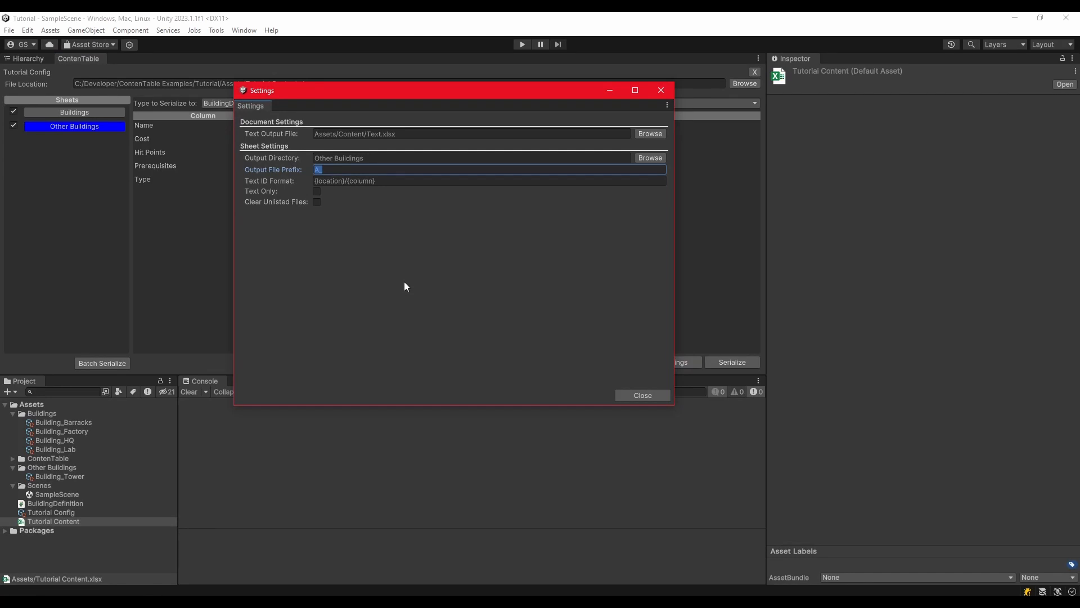
{"action": "type", "text": "Something_"}
{"action": "left_click", "coordinate": [626, 396]}
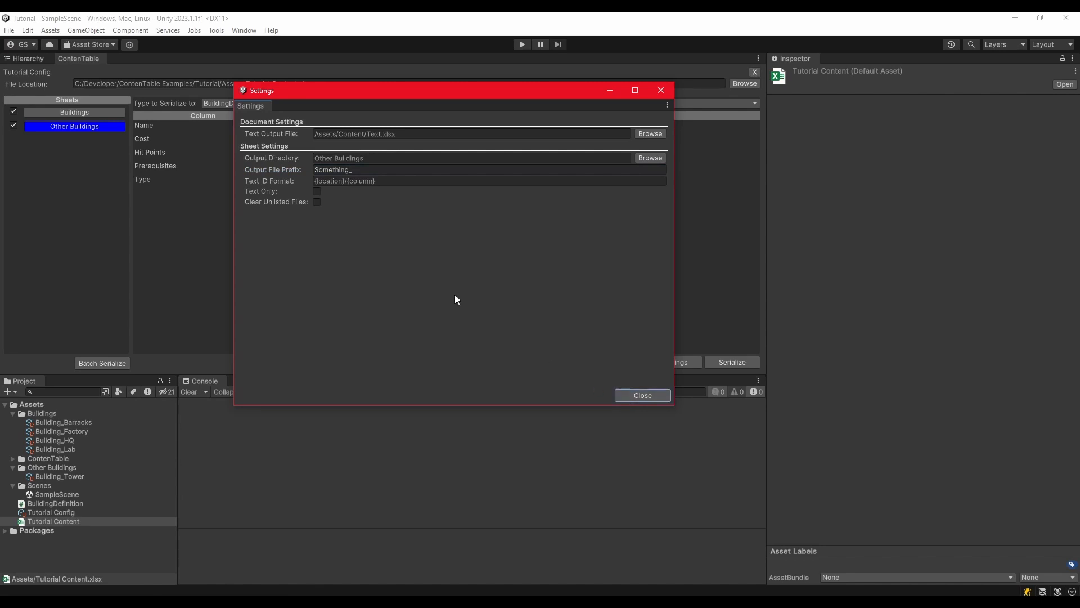
{"action": "left_click", "coordinate": [640, 395]}
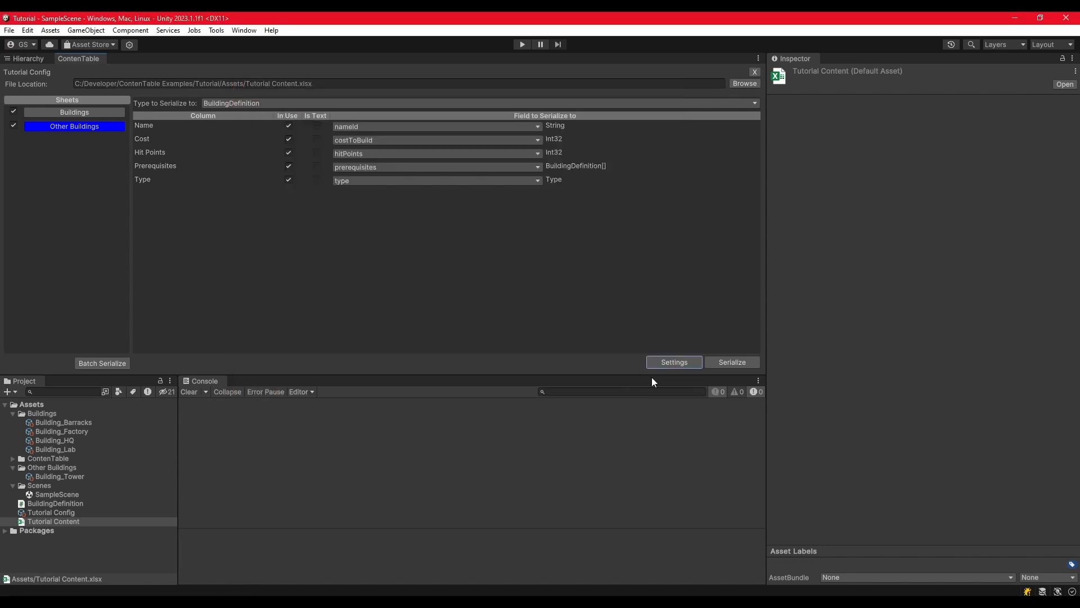
Step: Serialize the Other Buildings sheet with all changes confirmed, and select the Something_Building_Tower asset to inspect it
{"action": "left_click", "coordinate": [732, 363]}
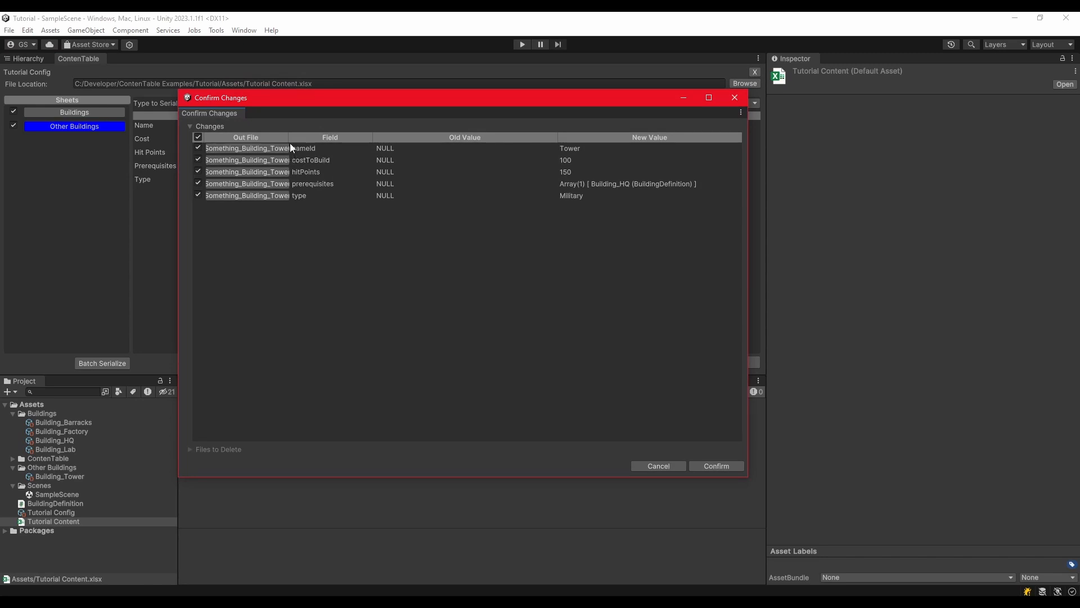
{"action": "left_click_drag", "start_coordinate": [748, 201], "coordinate": [702, 198]}
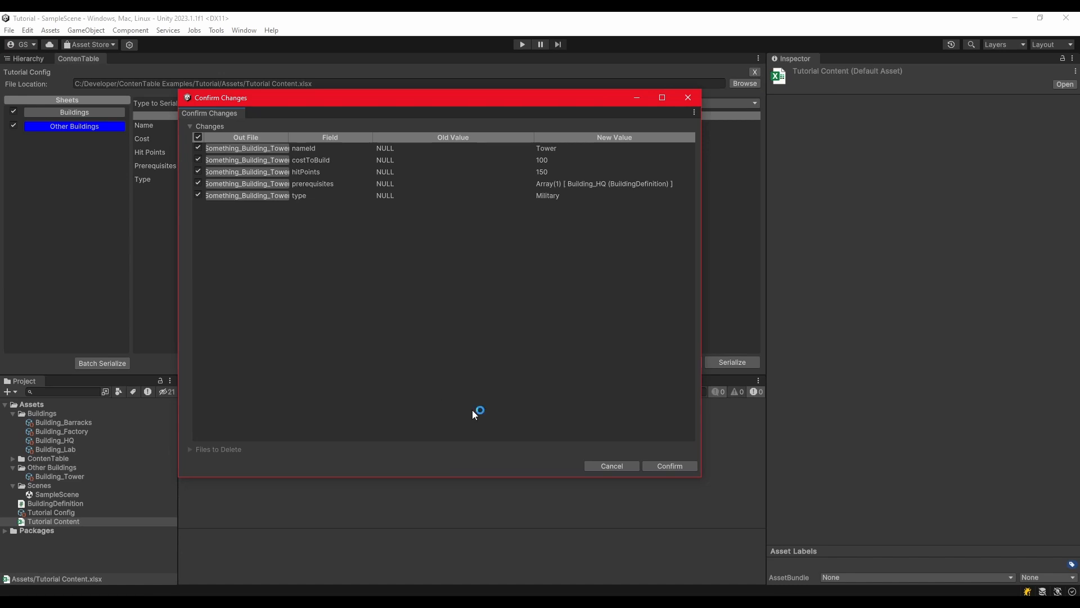
{"action": "left_click", "coordinate": [658, 467]}
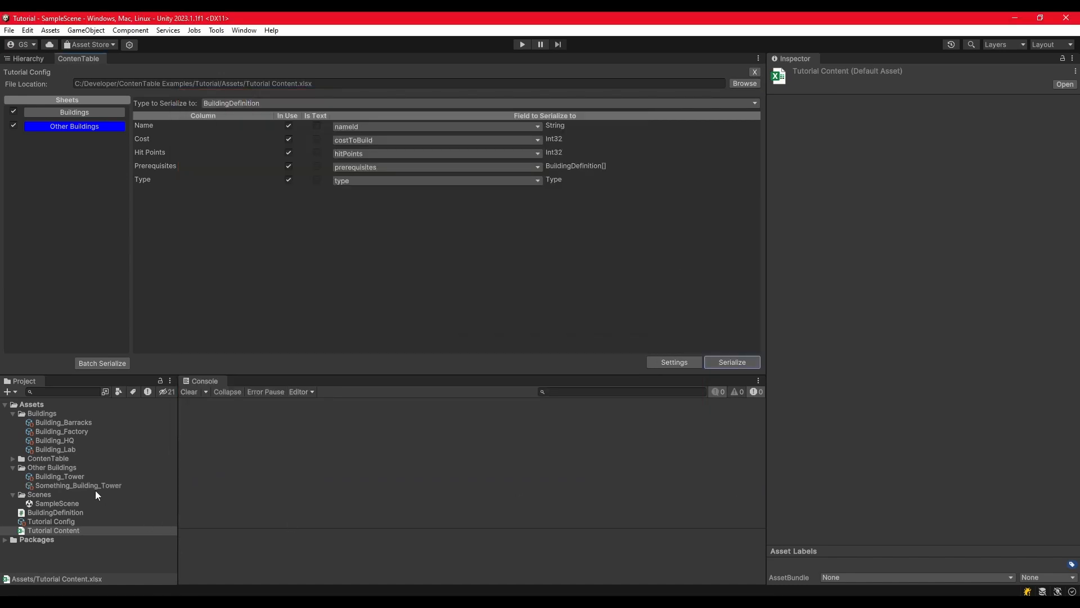
{"action": "left_click", "coordinate": [95, 488]}
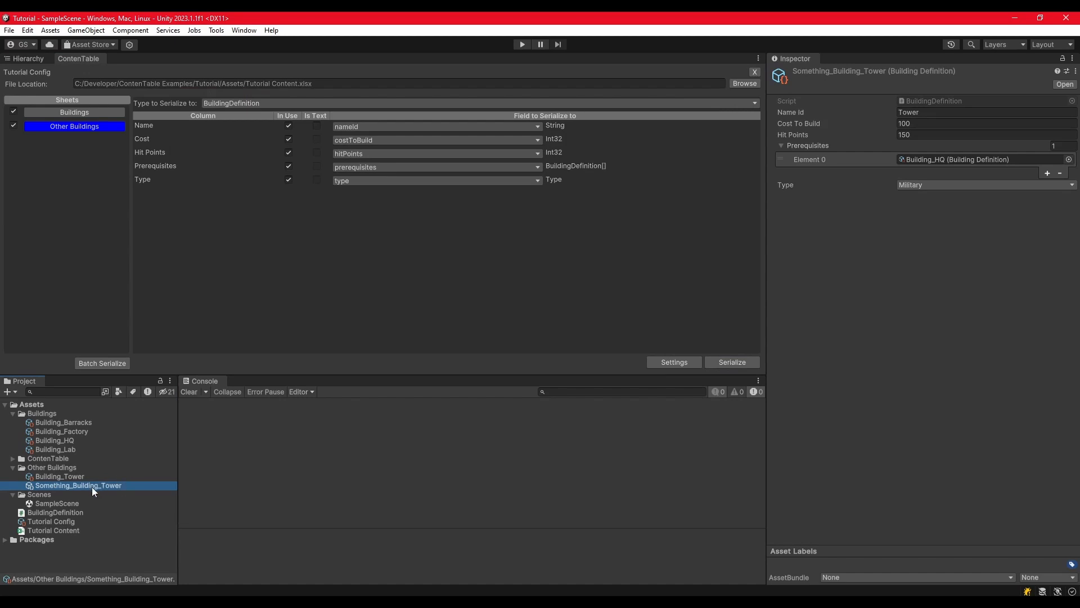